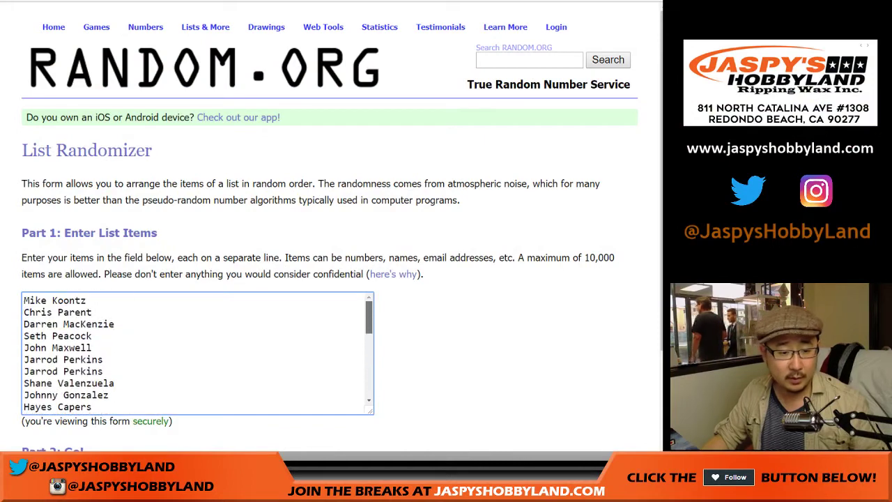
Step: Finish pasting the participant names and paste the MLB team list into its randomizer
key("ctrl+a")
key("ctrl+v")
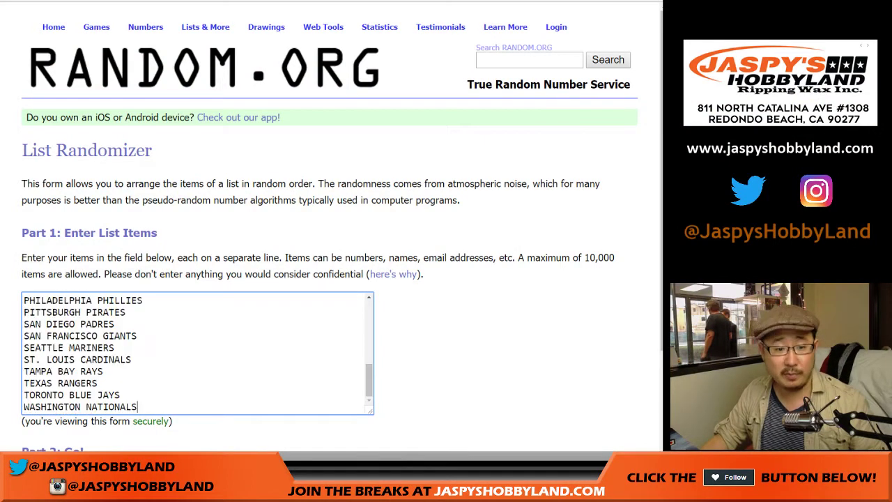
Step: Roll two dice in the Dice Roller, getting a 6 and a 4, then return to the name list
scroll(197, 352, "up", 5)
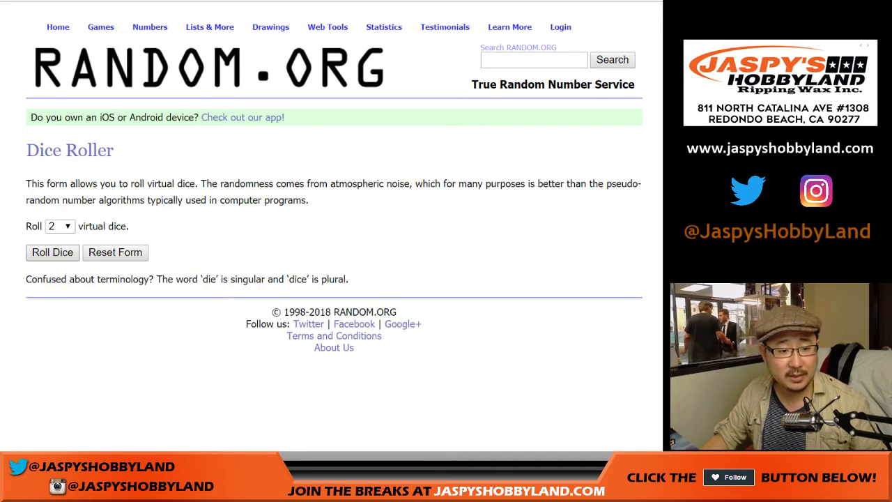
key("Return")
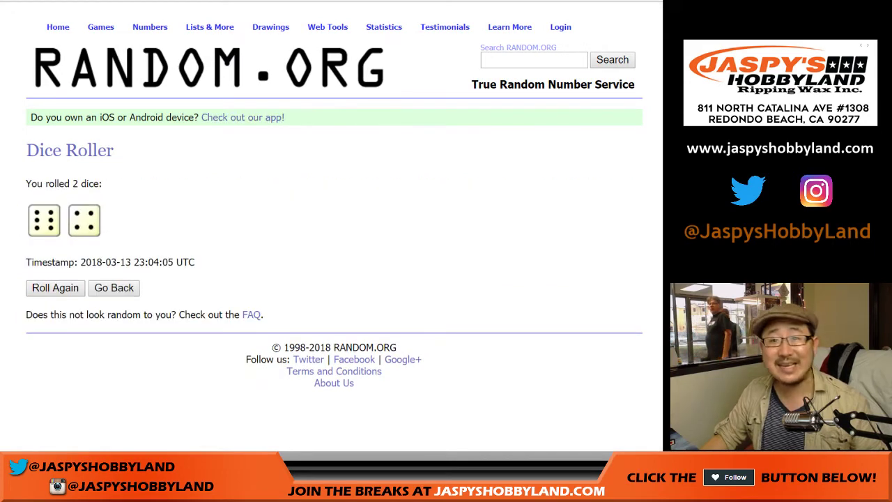
key("ctrl+Tab")
scroll(330, 244, "down", 2)
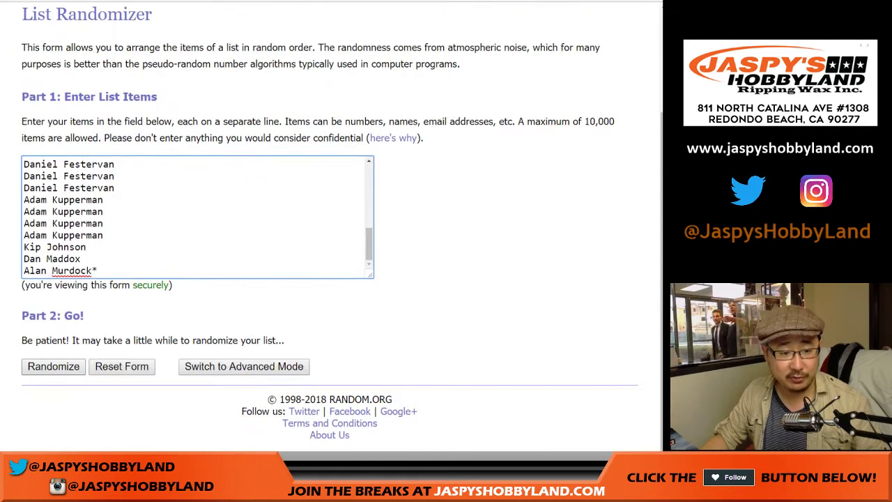
Step: Randomize the 30 names and reshuffle until the counter reads 10 times
key("Return")
key("Return")
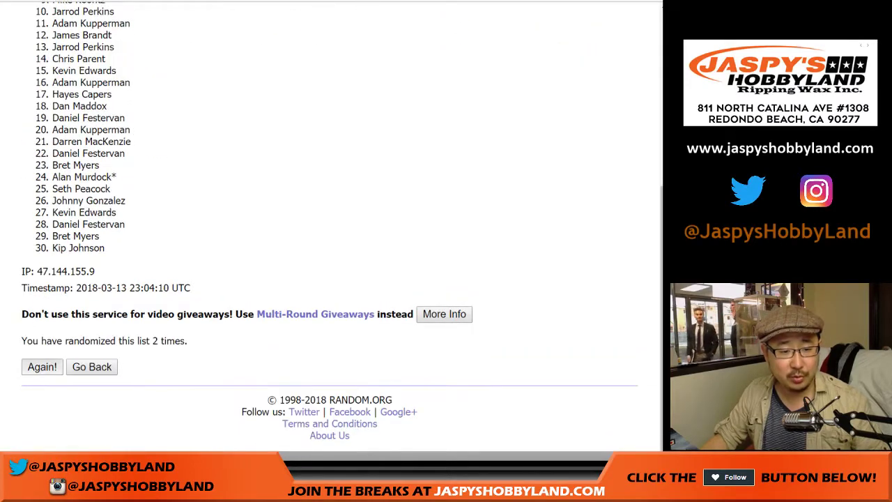
key("Return")
key("Return")
key("Return")
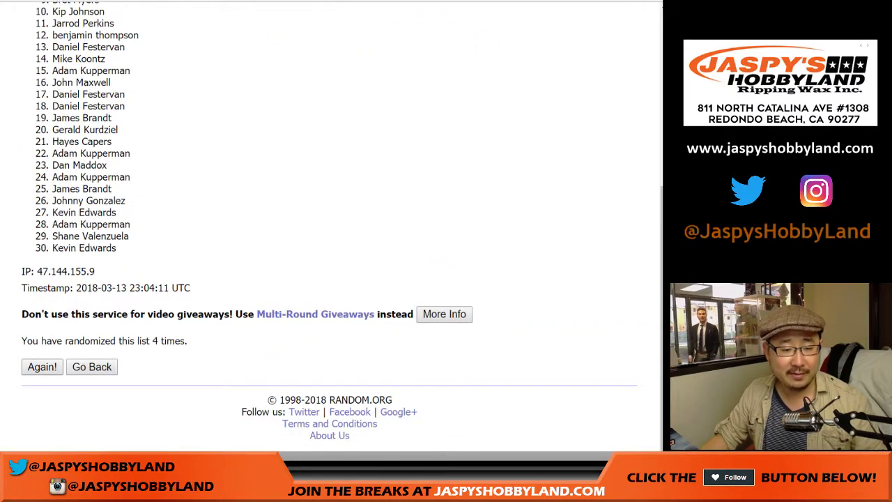
key("Return")
scroll(331, 230, "down", 3)
key("Return")
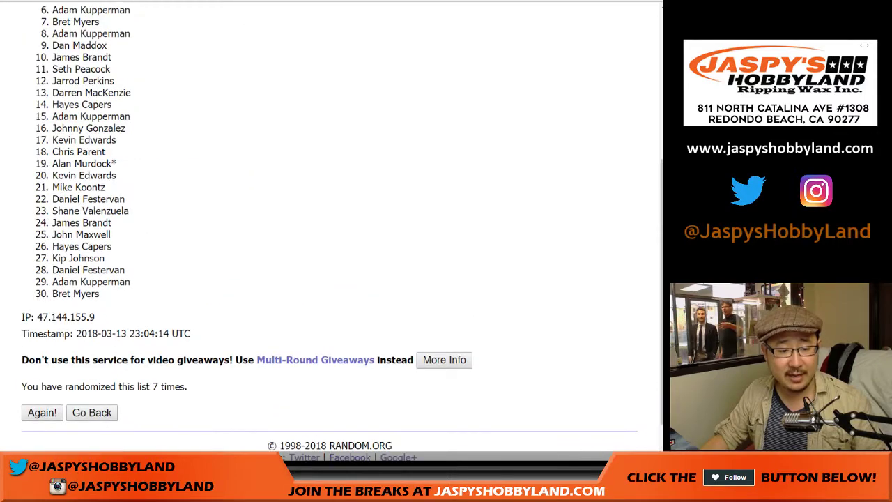
scroll(331, 230, "down", 1)
key("Return")
scroll(331, 229, "down", 2)
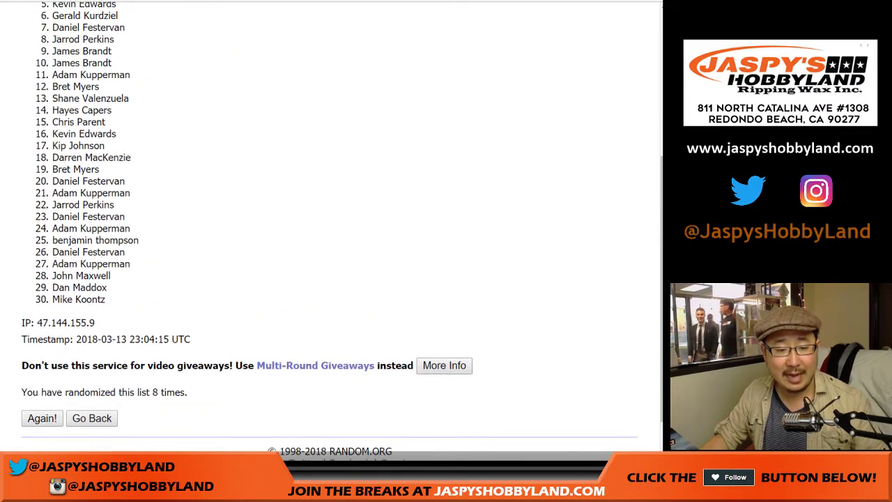
key("Return")
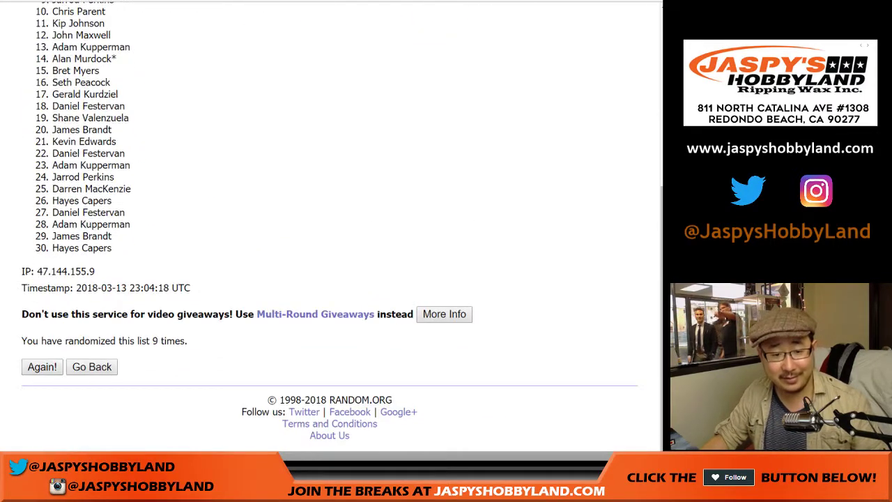
key("Return")
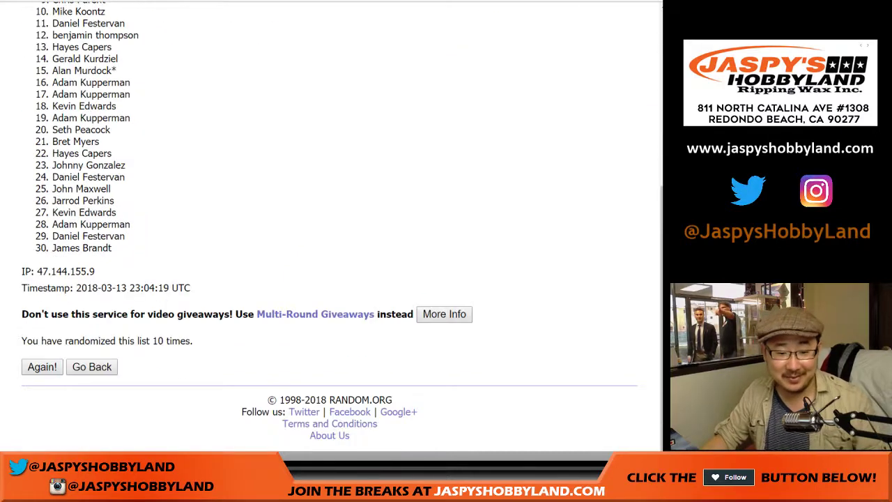
left_click_drag(152, 340, 193, 341)
left_click(193, 341)
scroll(331, 230, "up", 3)
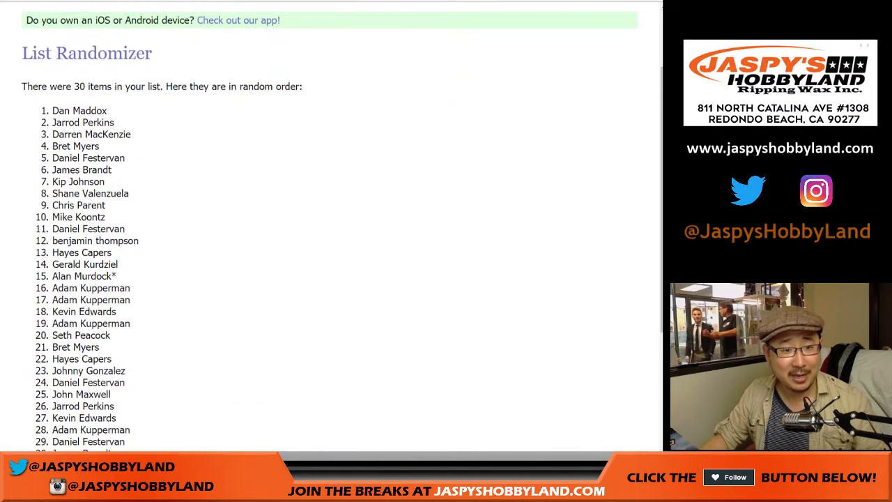
Step: Copy the shuffled names and paste them into column A of the baseball mixer sheet from A1
left_click_drag(51, 110, 112, 248)
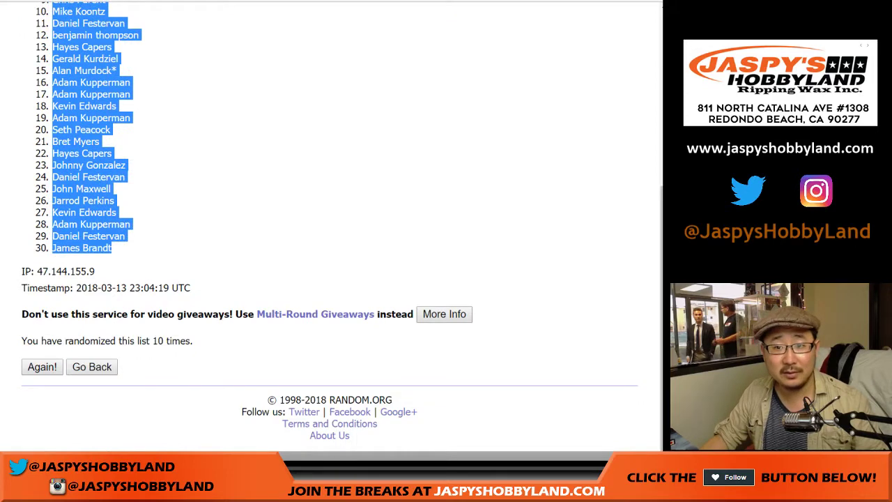
key("ctrl+Tab")
right_click(47, 75)
left_click(72, 105)
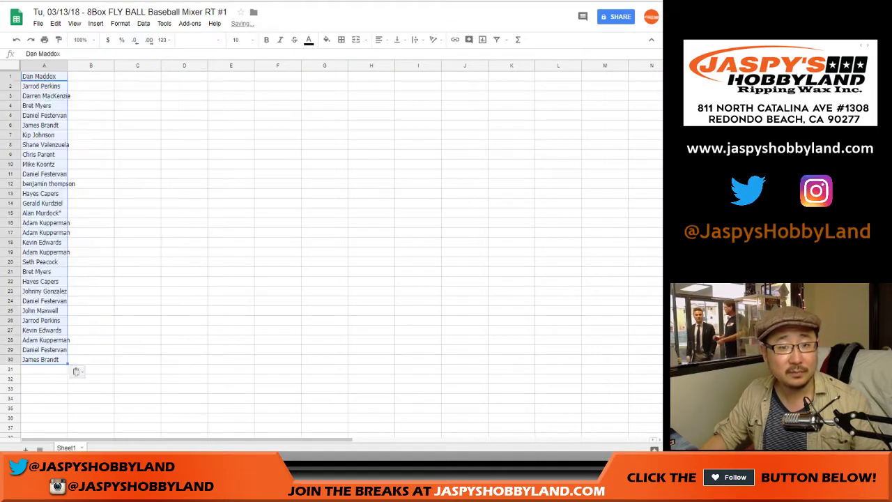
key("ctrl+shift+Tab")
key("ctrl+Tab")
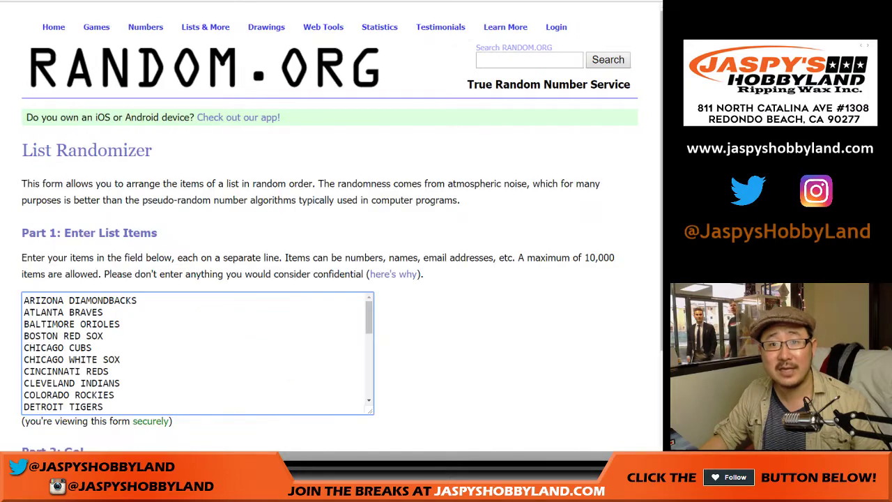
Step: Randomize the 30 MLB teams and reshuffle them until the count reaches 10
scroll(331, 229, "down", 1)
left_click(54, 366)
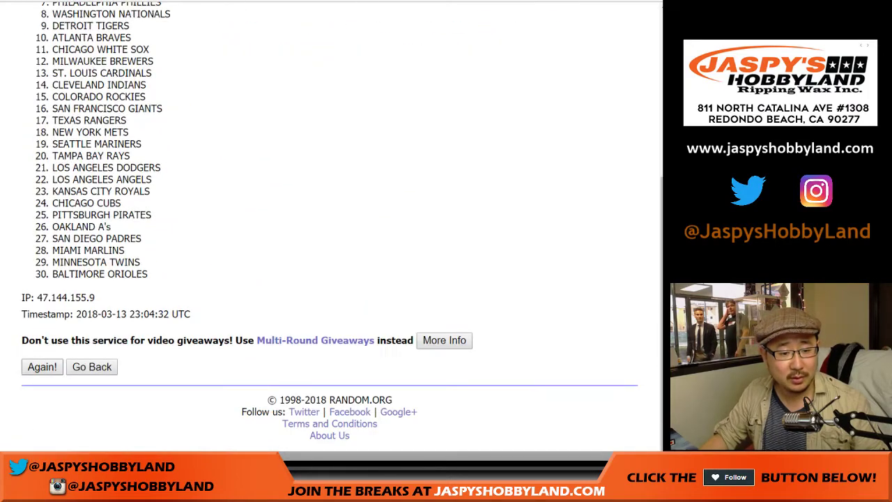
left_click(42, 367)
left_click(42, 367)
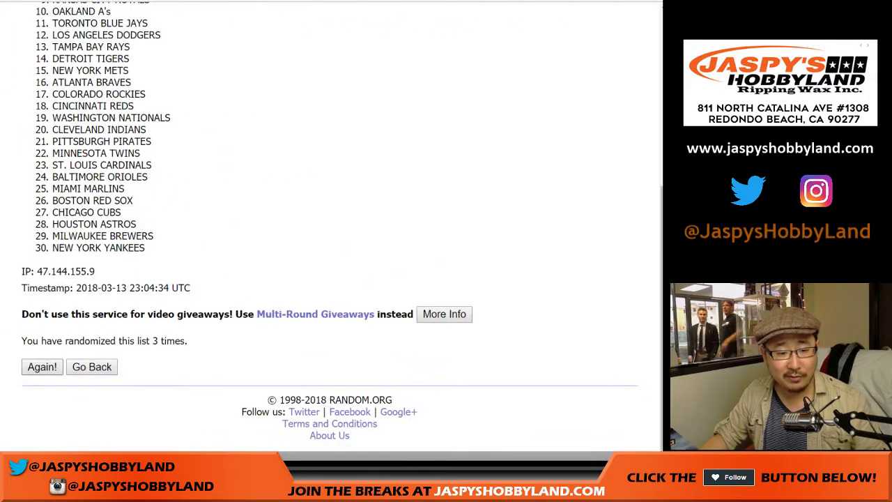
left_click(42, 366)
left_click(42, 367)
left_click(41, 366)
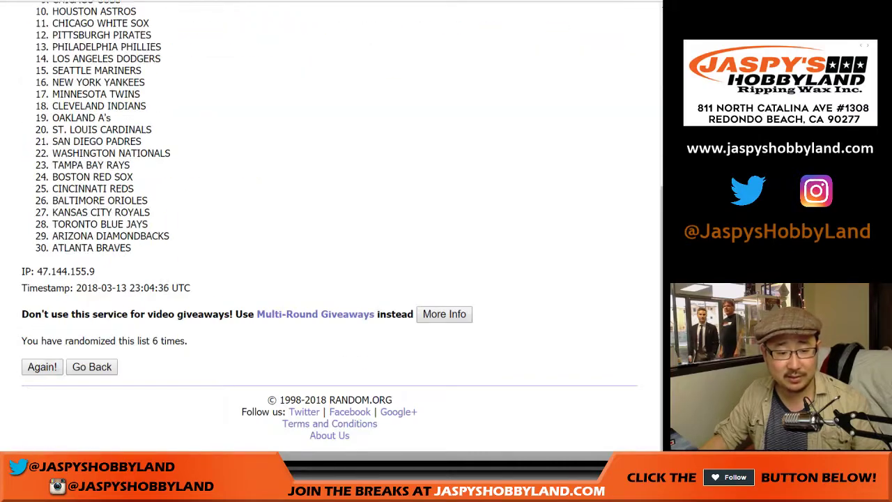
left_click(42, 366)
left_click(42, 366)
left_click(42, 366)
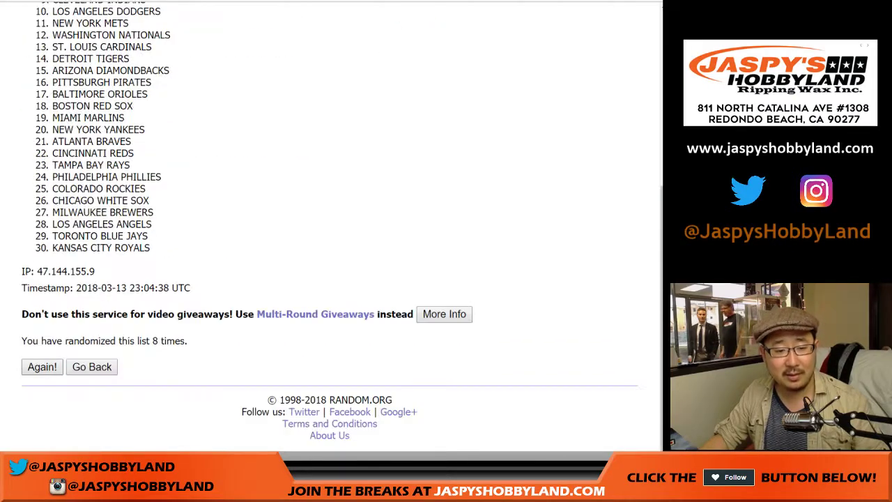
left_click(42, 366)
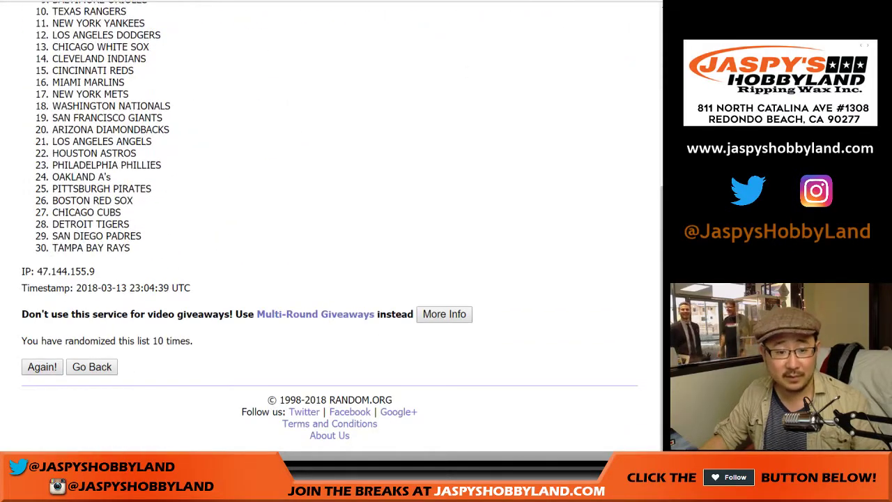
Step: Select all 30 shuffled teams, from Milwaukee Brewers to Tampa Bay Rays
left_click_drag(151, 341, 193, 341)
left_click(193, 341)
scroll(327, 209, "up", 4)
left_click_drag(53, 161, 132, 248)
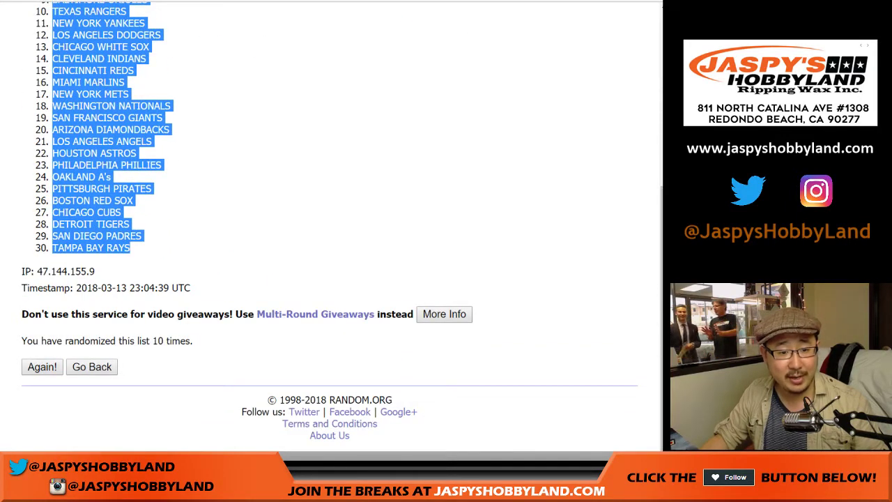
Step: Paste the shuffled teams into column B starting at B1
key("ctrl+Tab")
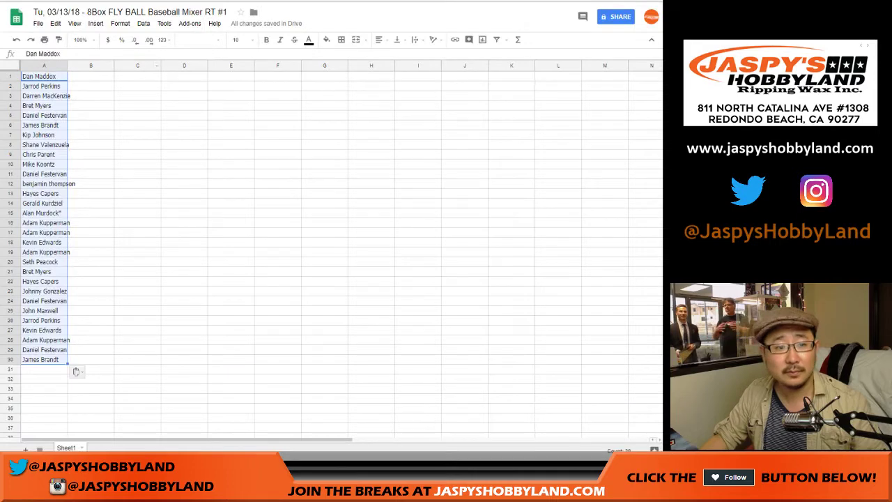
right_click(82, 79)
left_click(105, 111)
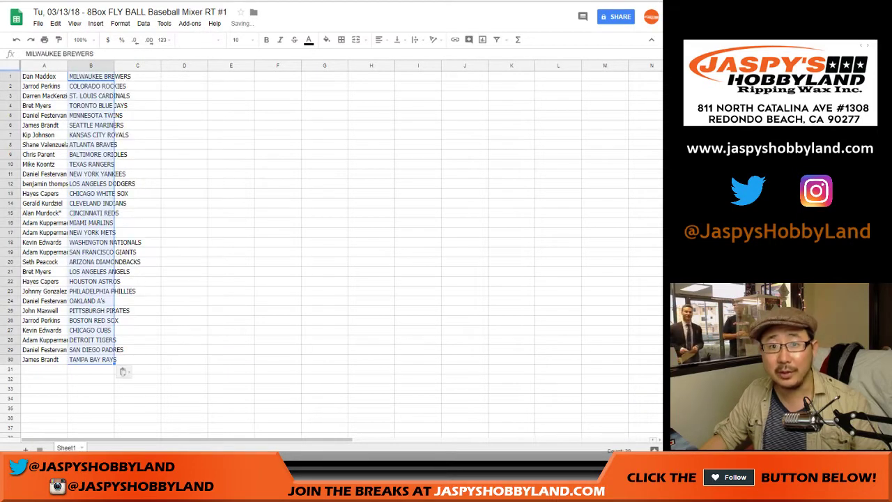
Step: Set the whole sheet to Roboto 14 and auto-fit columns A and B
key("ctrl+a")
left_click(198, 40)
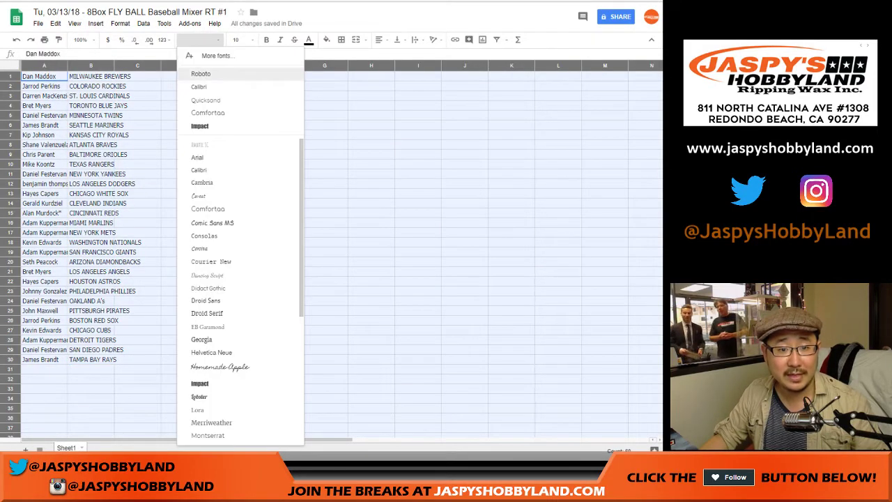
key("Escape")
left_click(239, 40)
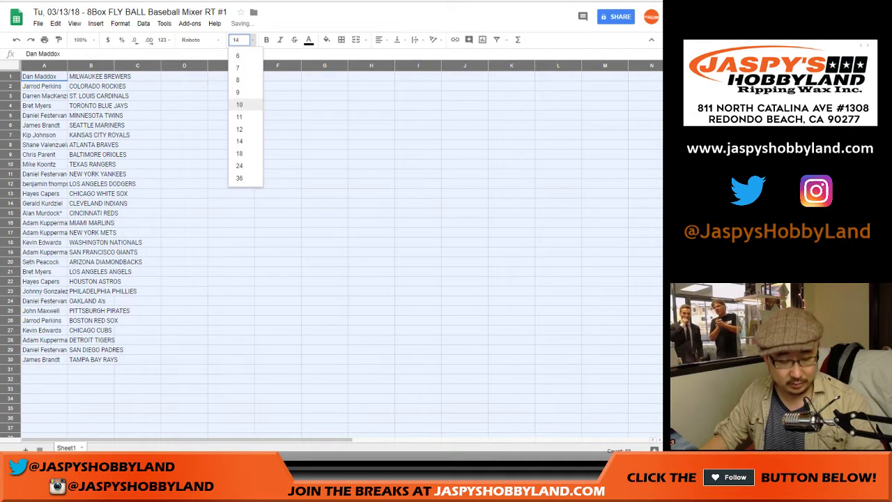
key("Return")
double_click(67, 65)
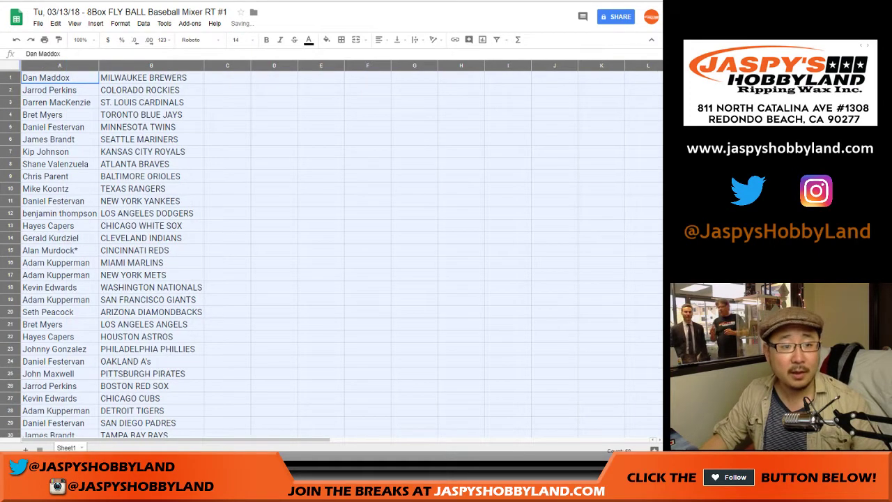
left_click(10, 78)
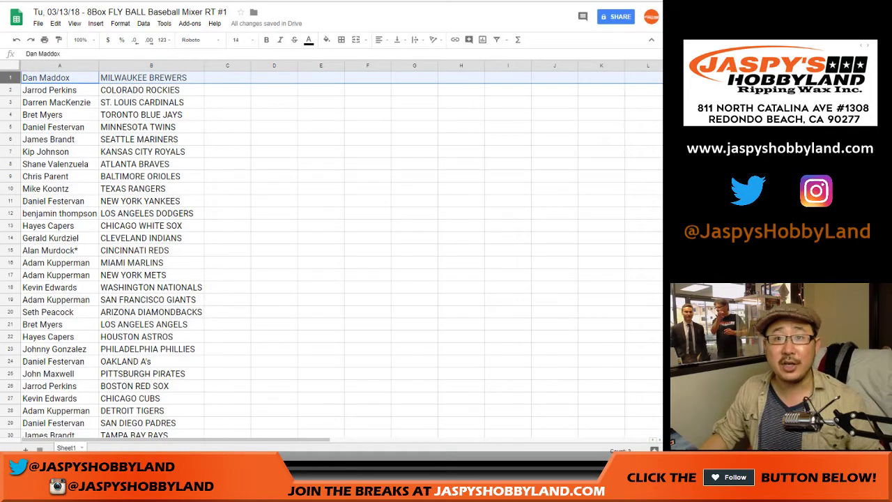
left_click(10, 90)
left_click(10, 103)
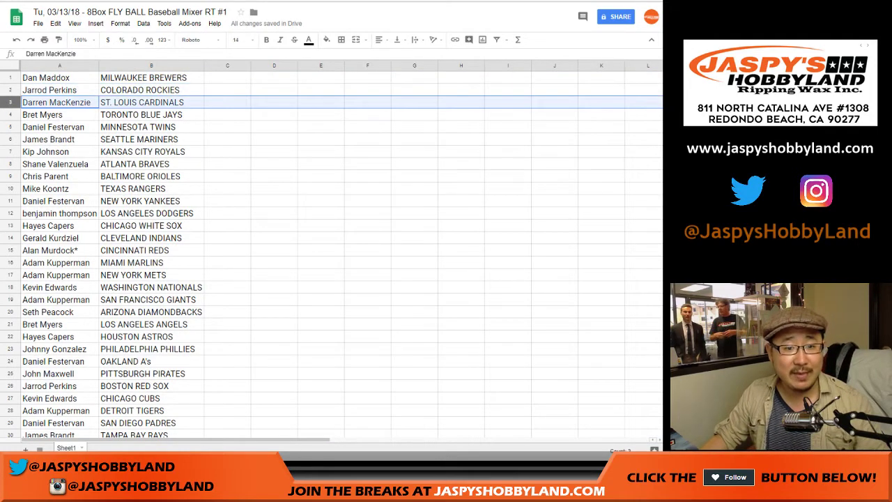
left_click(10, 115)
left_click(9, 127)
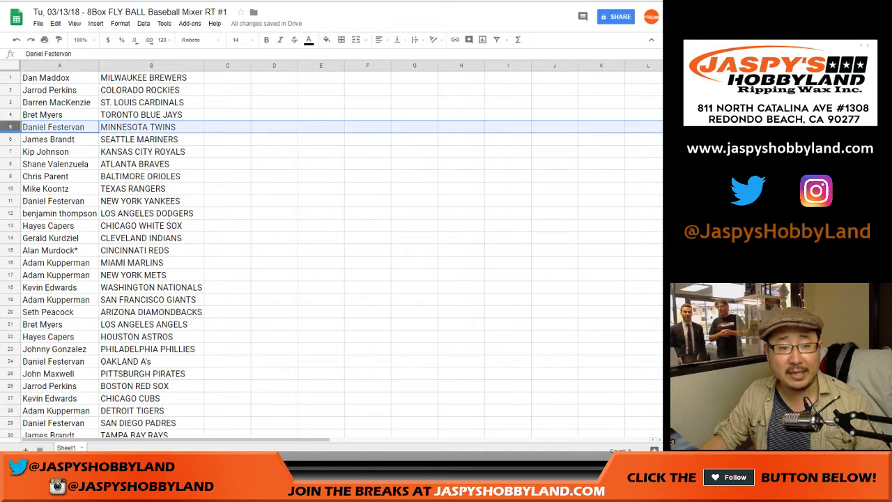
left_click(9, 140)
left_click(10, 151)
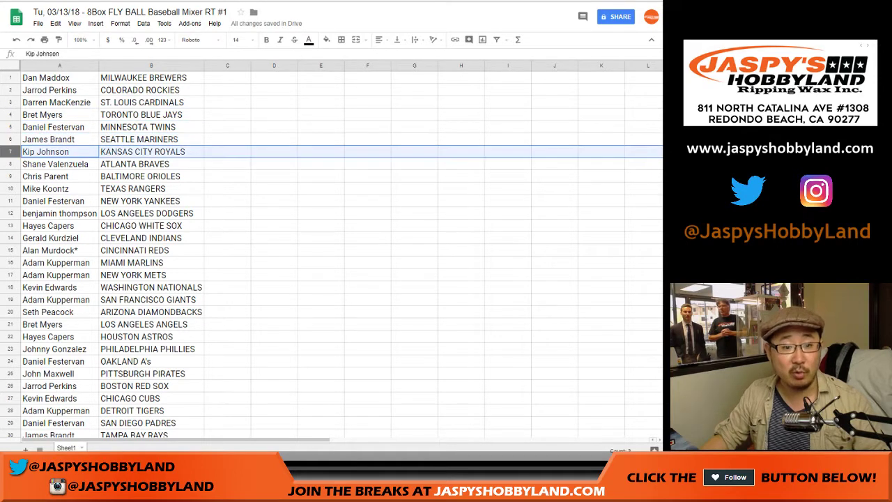
left_click(10, 164)
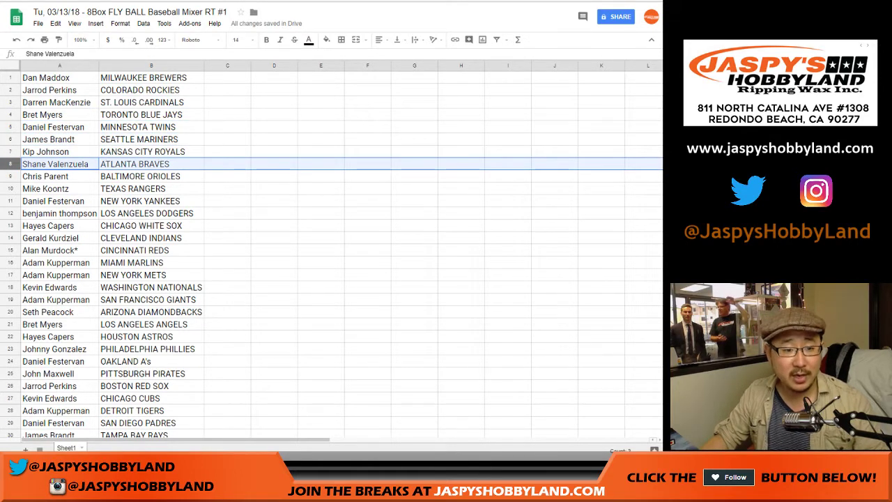
left_click(10, 177)
left_click(10, 188)
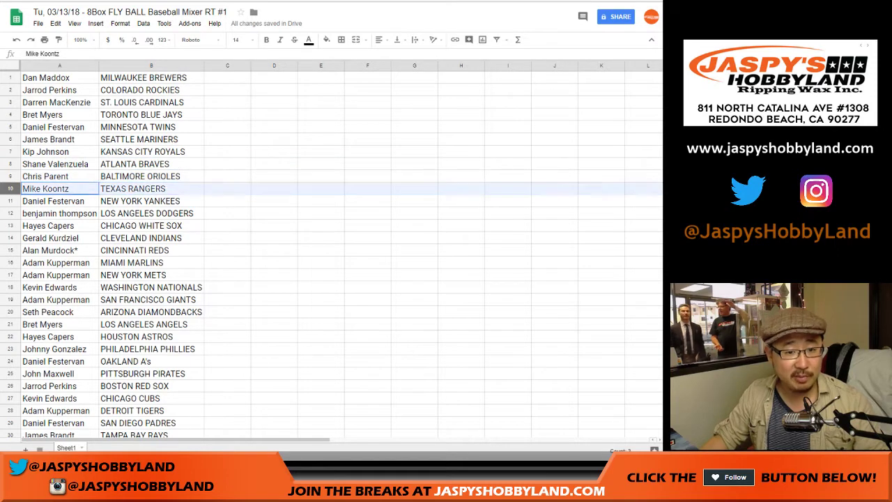
left_click(10, 201)
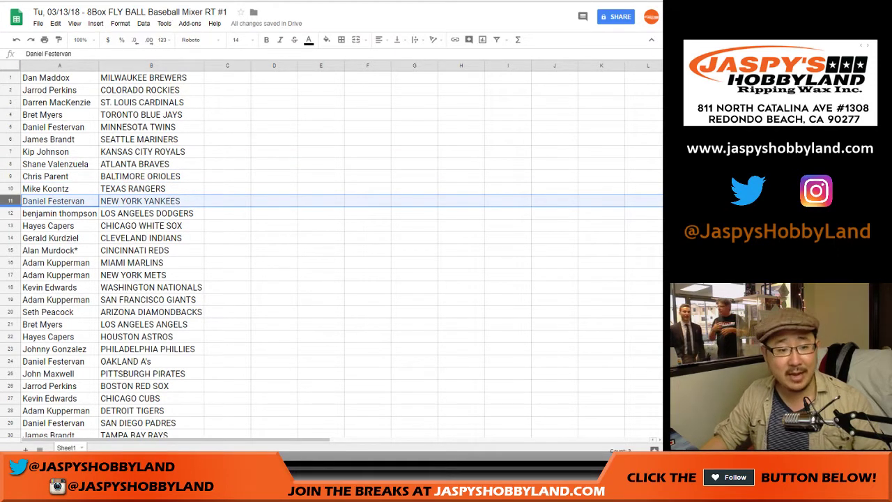
left_click(10, 213)
left_click(10, 225)
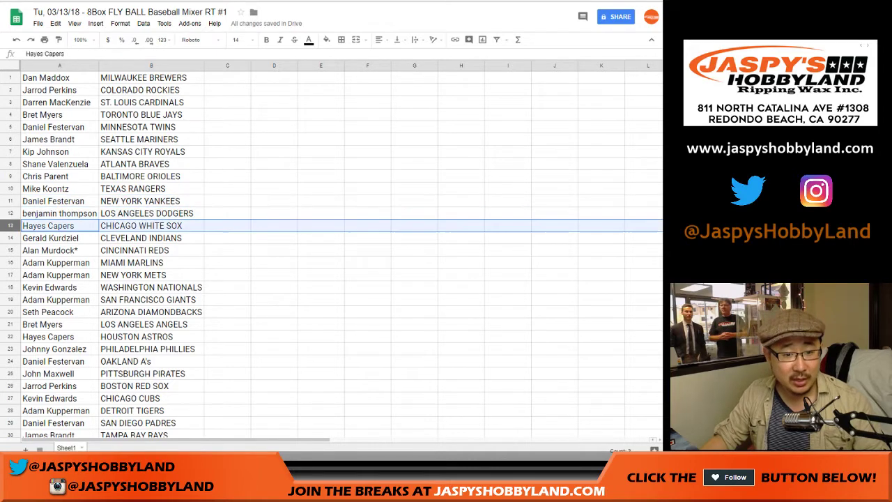
scroll(9, 225, "down", 2)
left_click(10, 176)
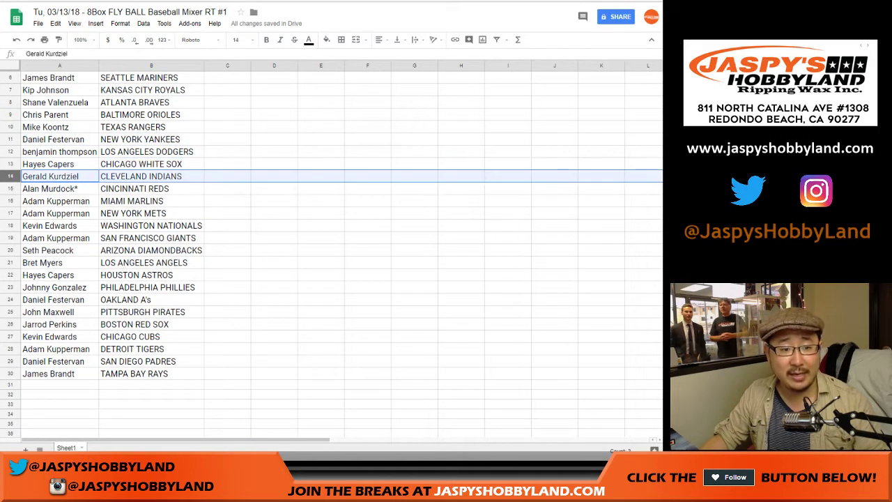
left_click(9, 188)
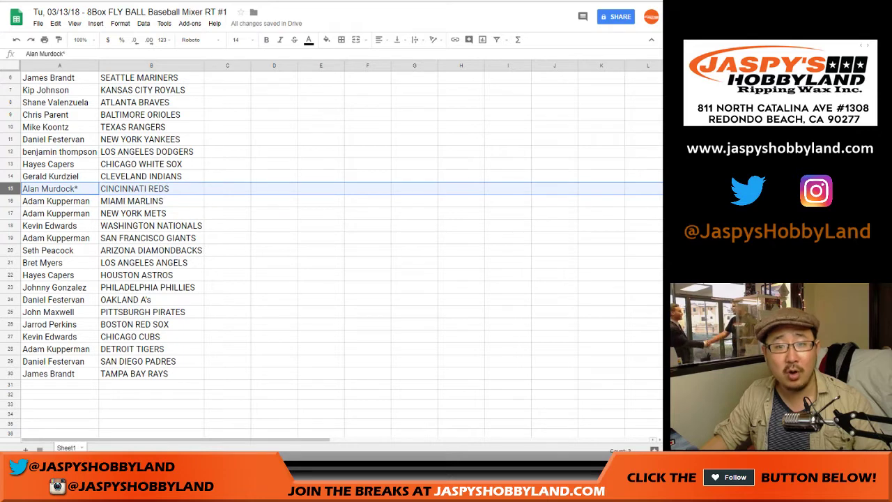
left_click(10, 201)
left_click(9, 213, "shift")
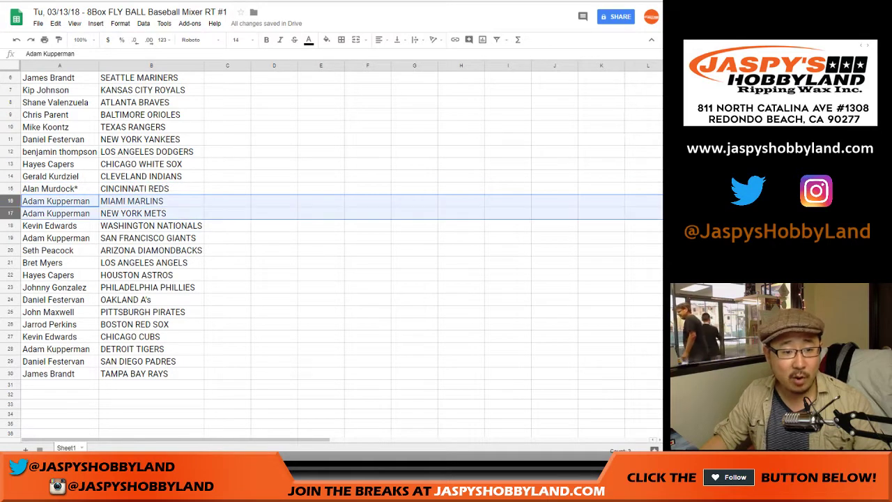
scroll(331, 251, "down", 2)
left_click(10, 163)
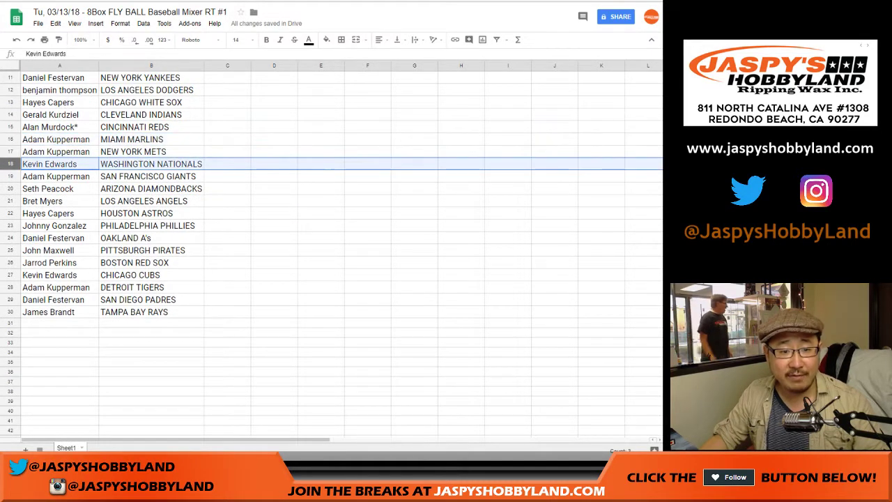
left_click(9, 176)
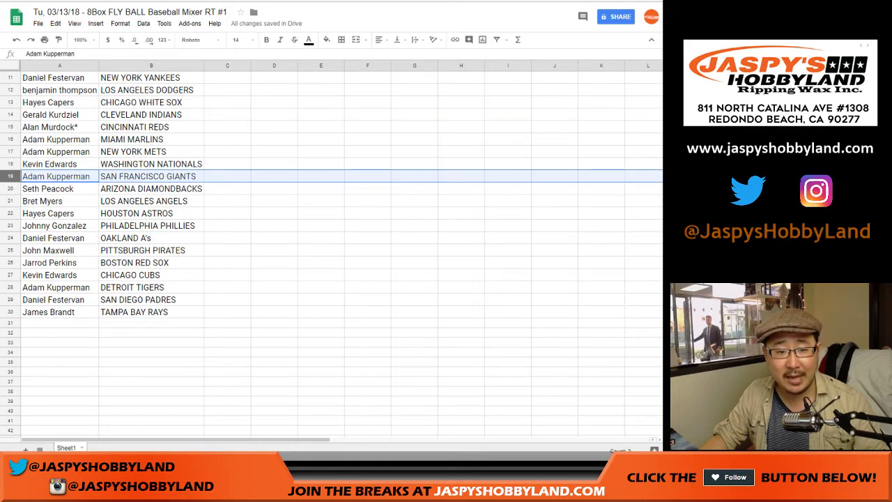
left_click(10, 188)
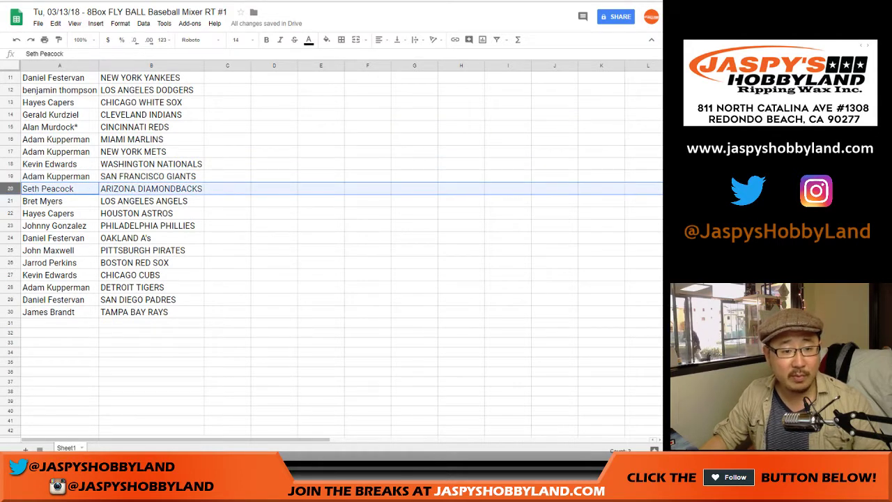
left_click(10, 201)
left_click(10, 213)
left_click(10, 225)
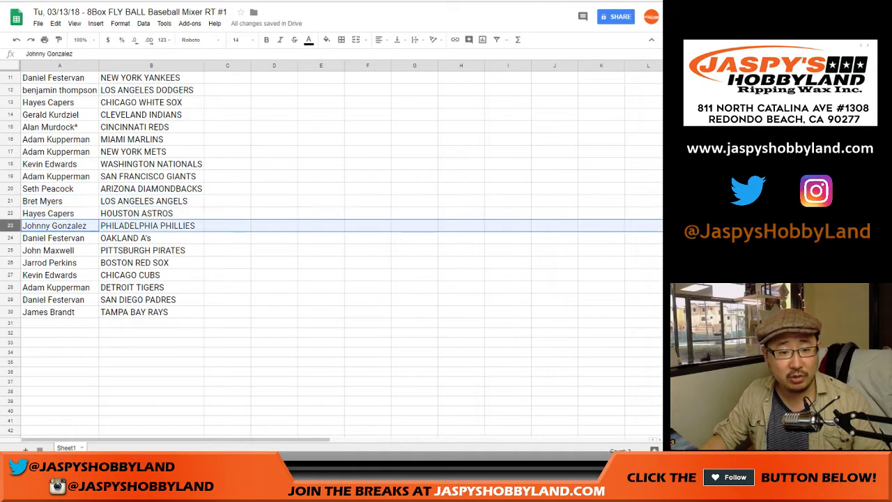
left_click(10, 238)
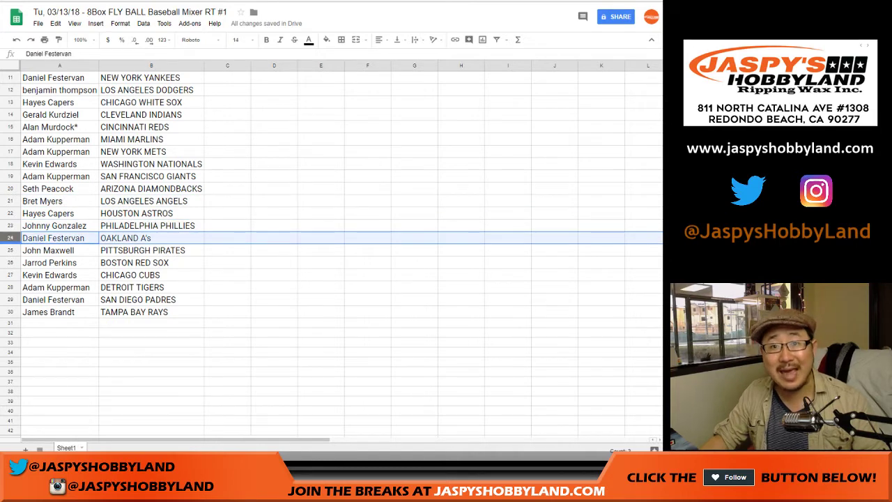
left_click(10, 251)
left_click(10, 262)
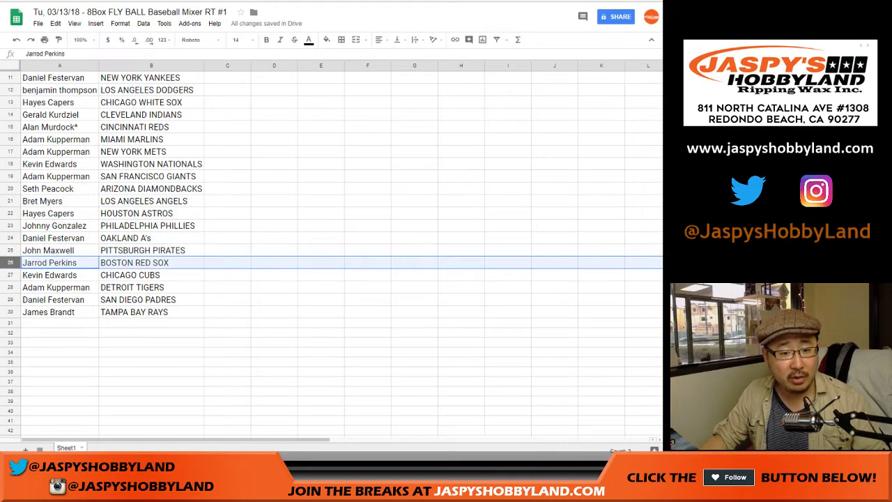
left_click(10, 275)
left_click(10, 287)
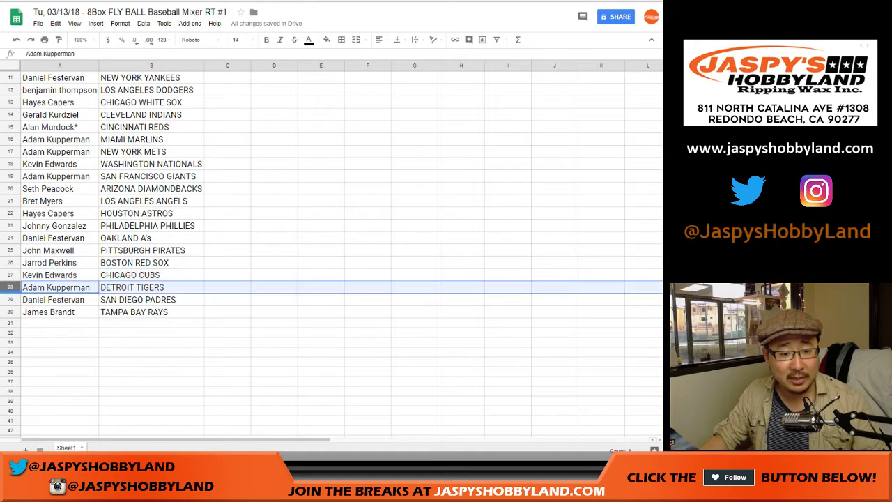
left_click(9, 299)
left_click(9, 311)
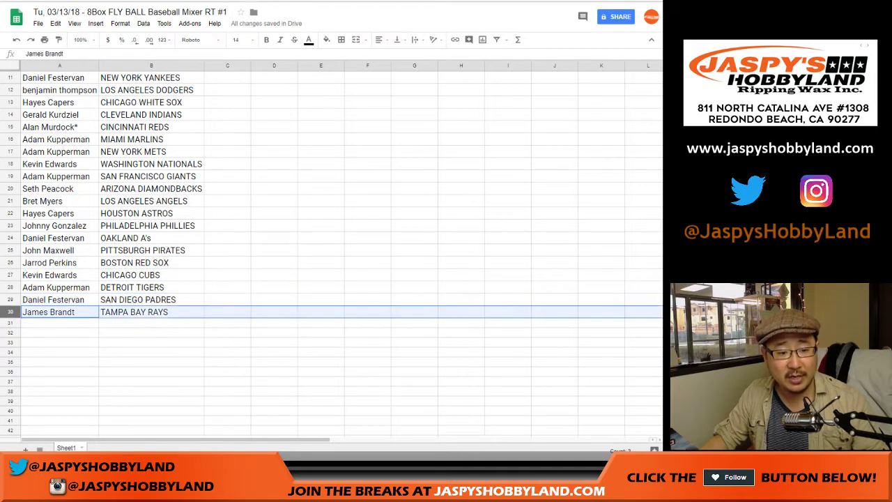
scroll(331, 250, "up", 4)
left_click(151, 66)
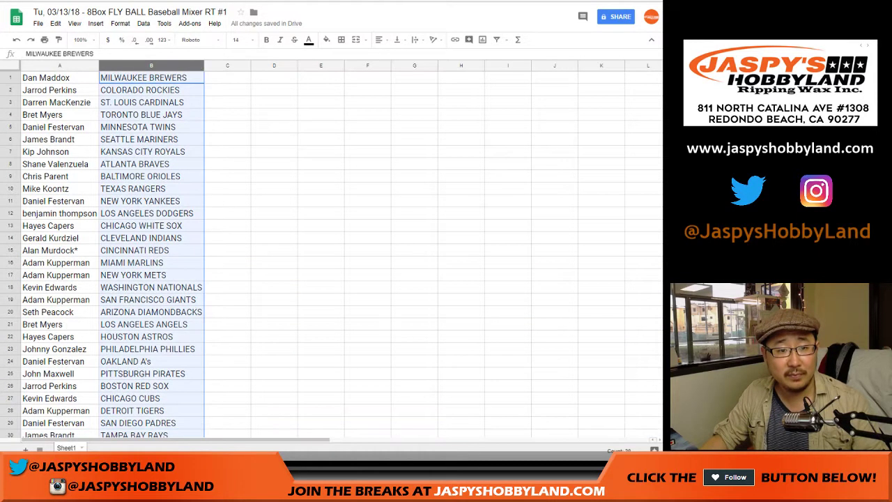
Step: Sort the sheet by column B from A to Z and select the name–team list
left_click(142, 23)
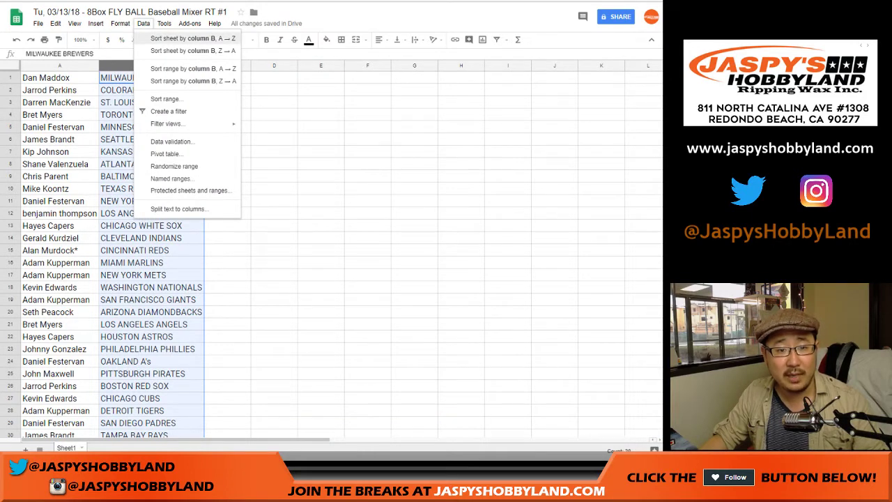
left_click(188, 38)
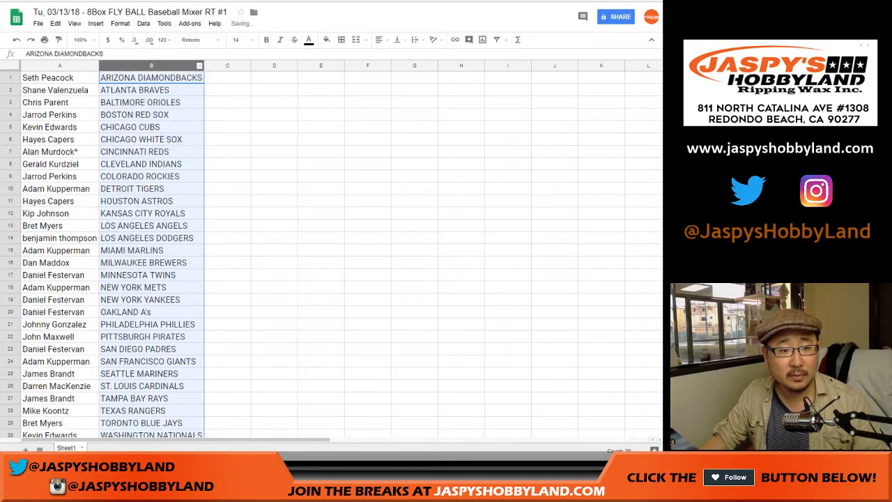
left_click(59, 77)
scroll(331, 251, "down", 4)
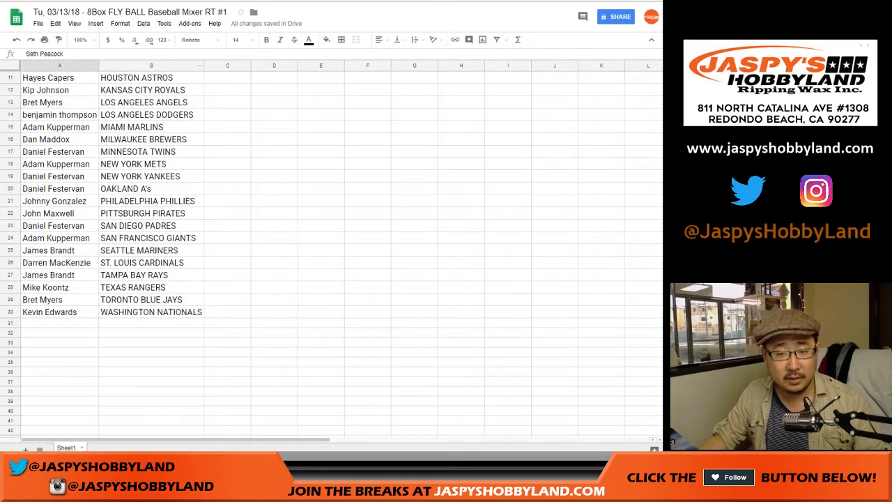
key("ctrl+a")
scroll(331, 251, "up", 4)
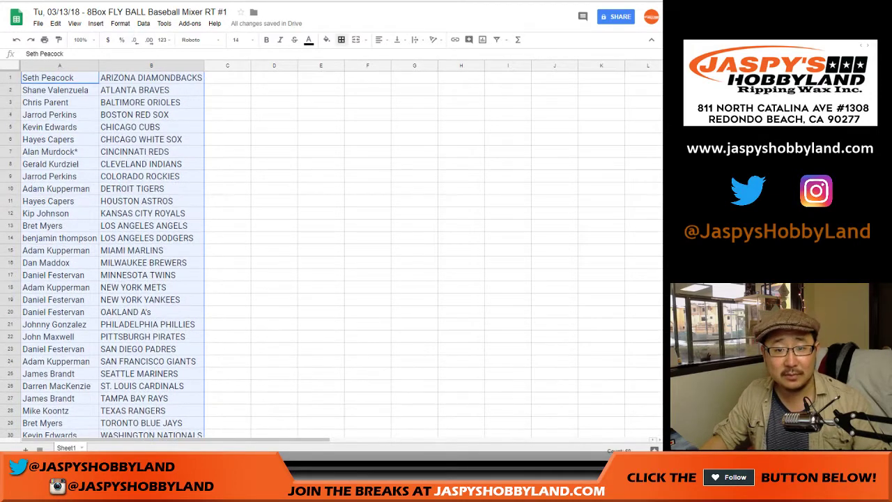
Step: Apply all borders to the list and center the text in both columns
left_click(340, 39)
left_click(334, 53)
left_click(382, 39)
left_click(395, 55)
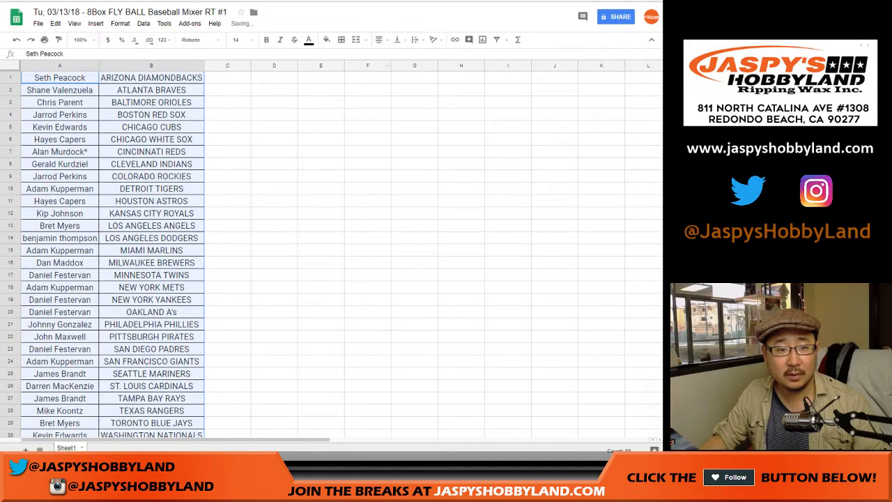
left_click(227, 77)
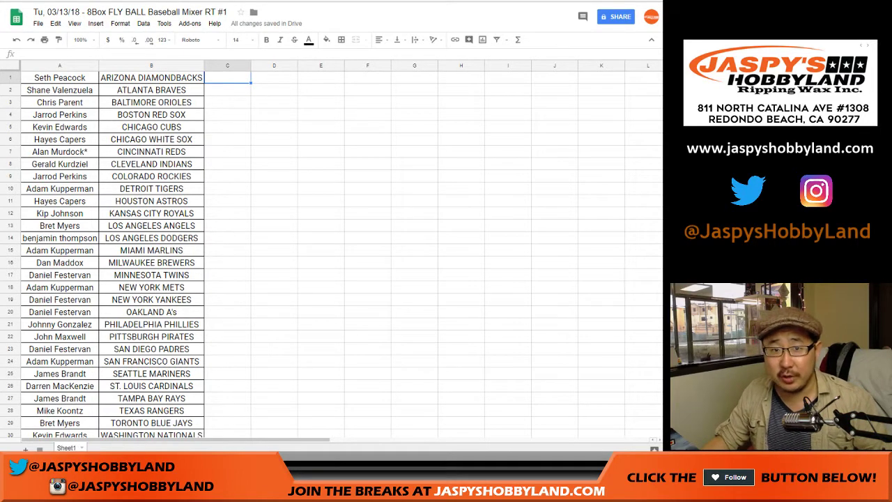
left_click(10, 214)
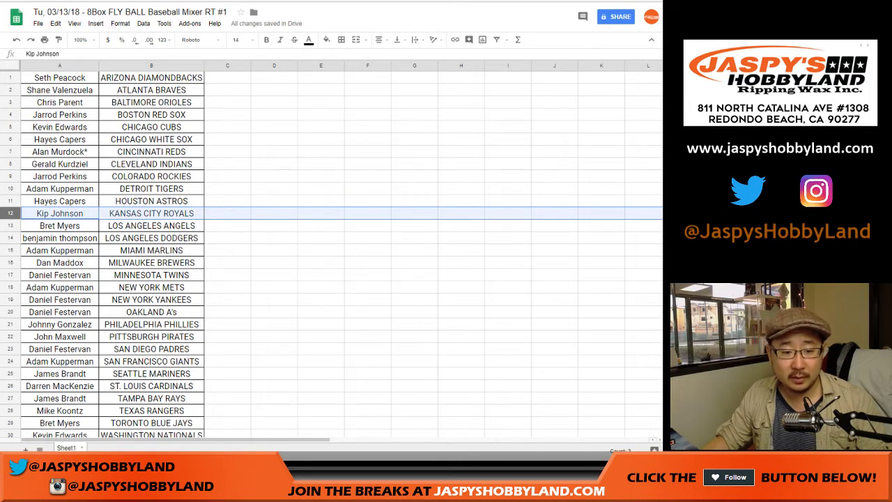
left_click(10, 423, "ctrl")
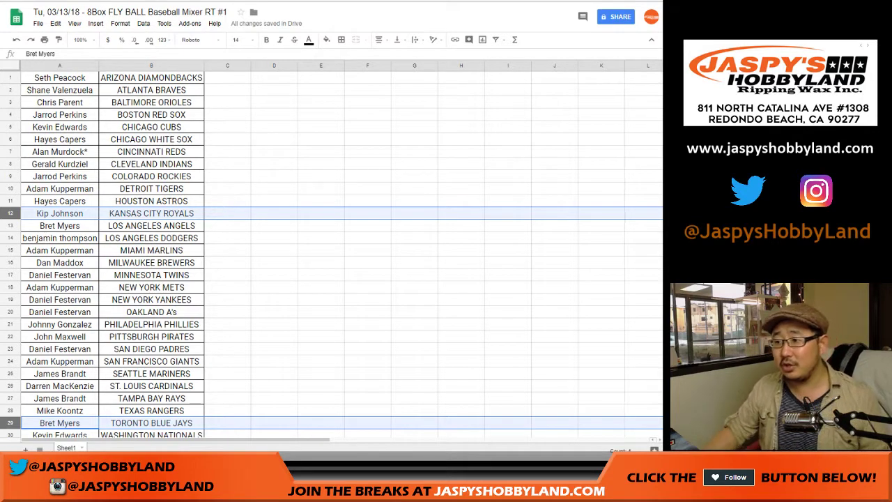
Step: Add the workbook title as a page header in the print settings
left_click(227, 90)
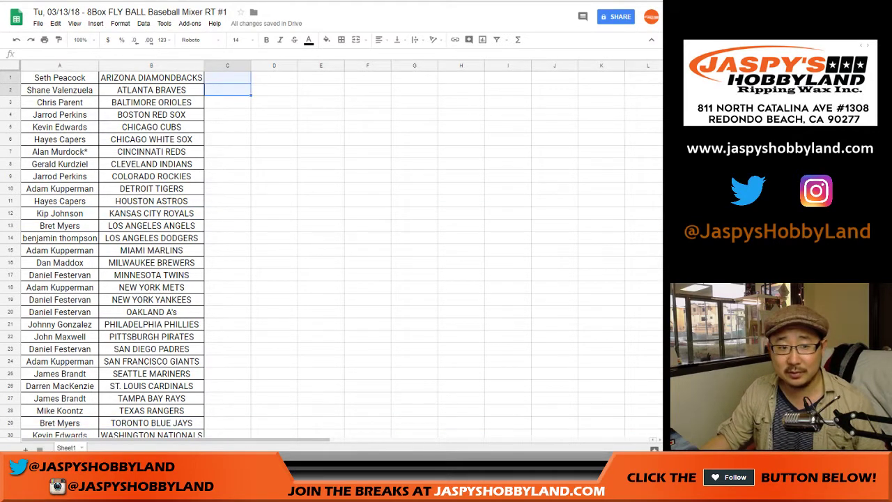
left_click(601, 275)
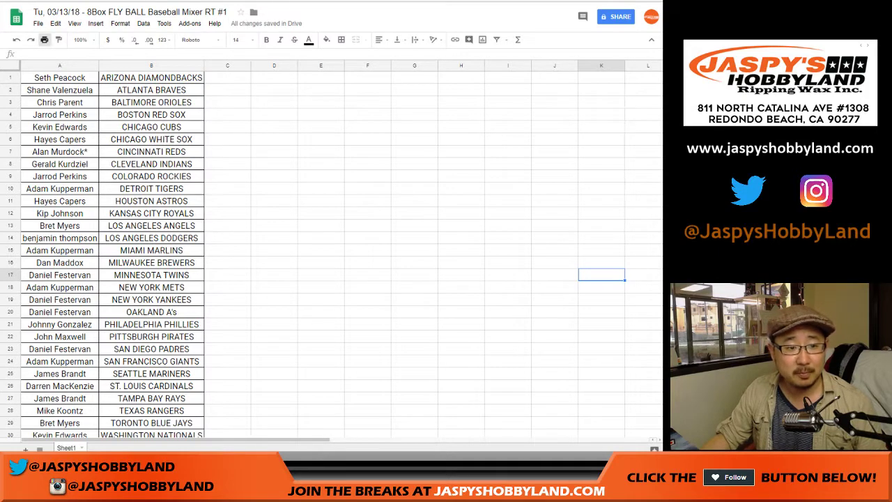
left_click(44, 39)
left_click(560, 214)
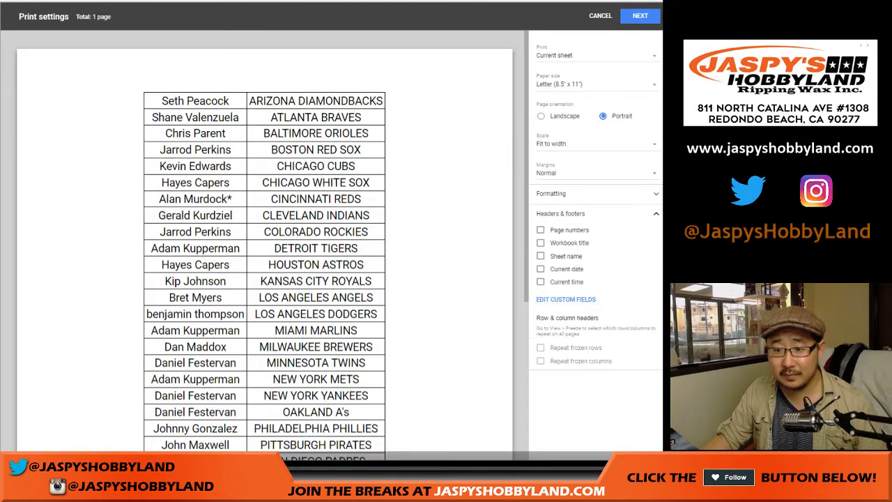
left_click(541, 241)
left_click(640, 15)
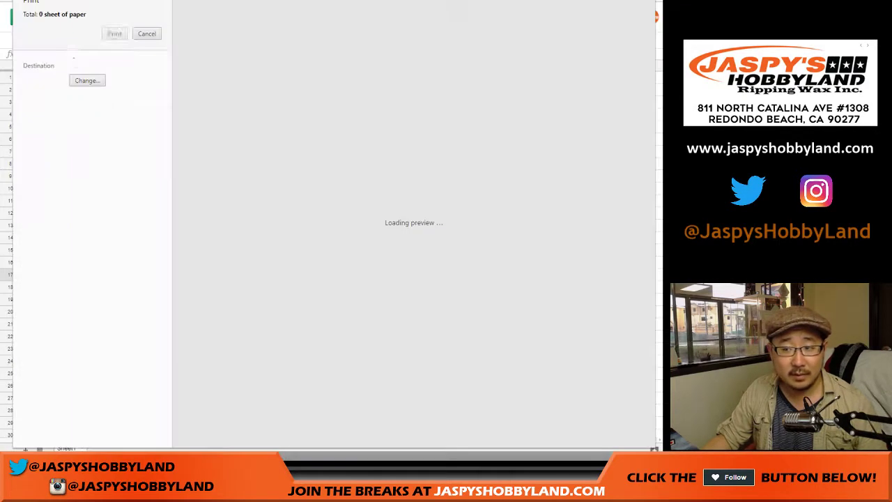
key("Return")
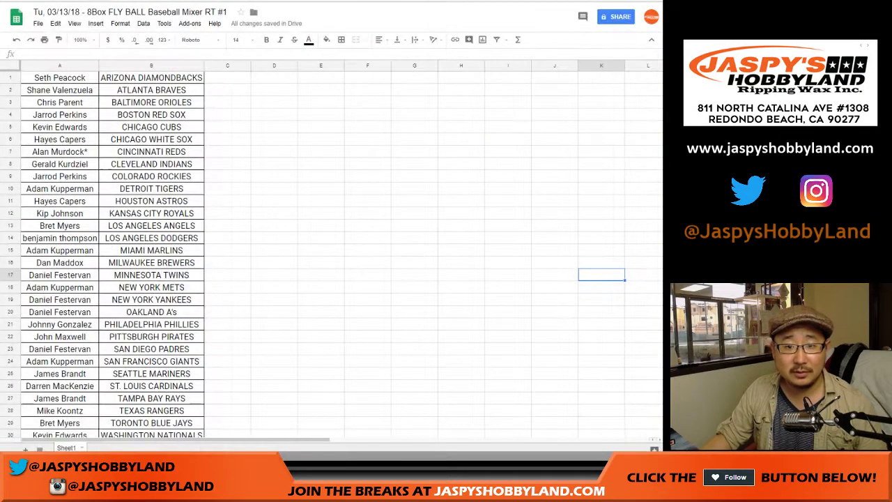
Step: Set the print scale to 100 and send the sheet to print
left_click(44, 40)
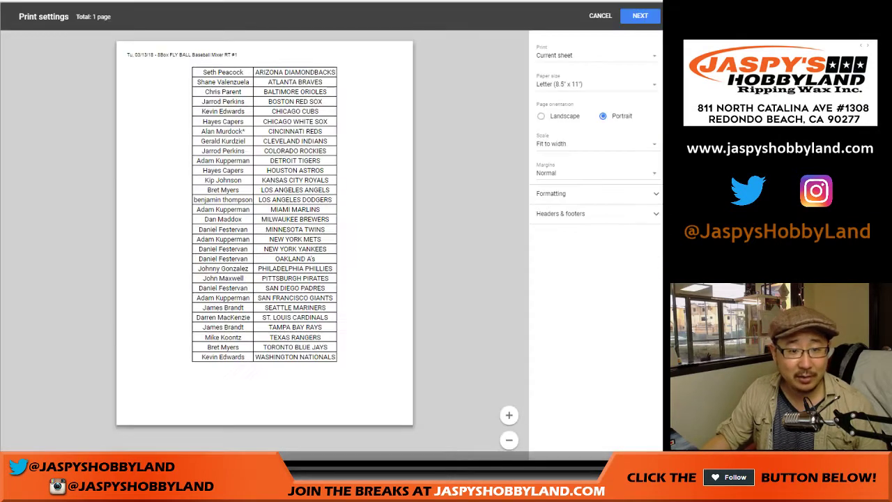
left_click(560, 213)
left_click(639, 16)
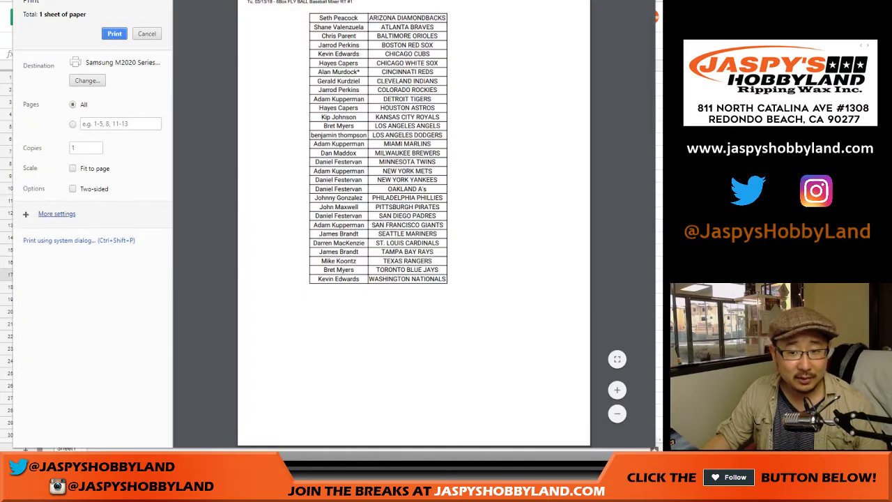
left_click(56, 214)
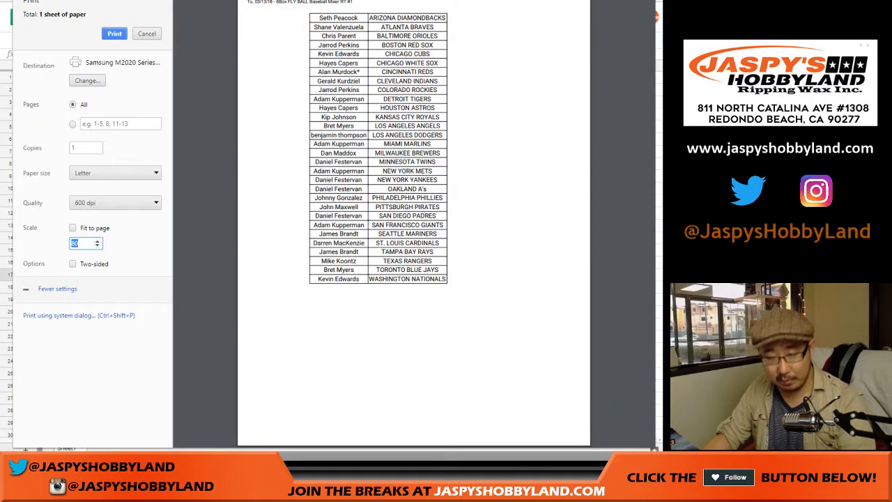
type("100")
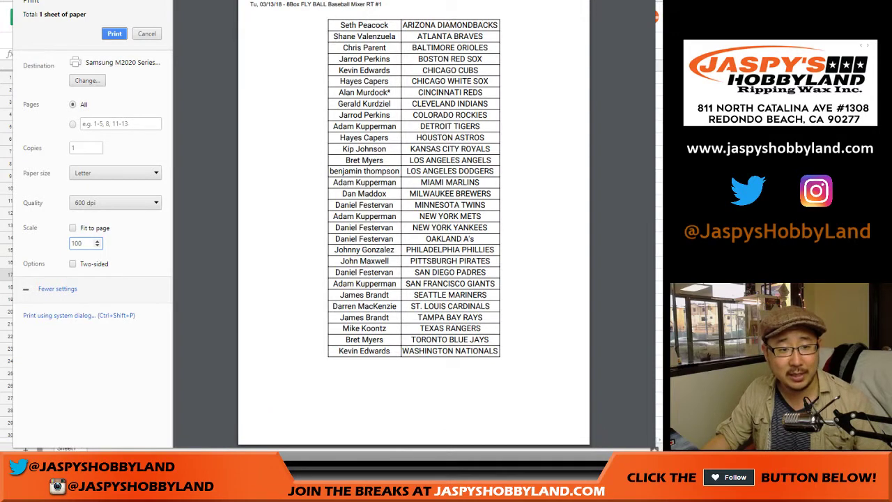
key("Return")
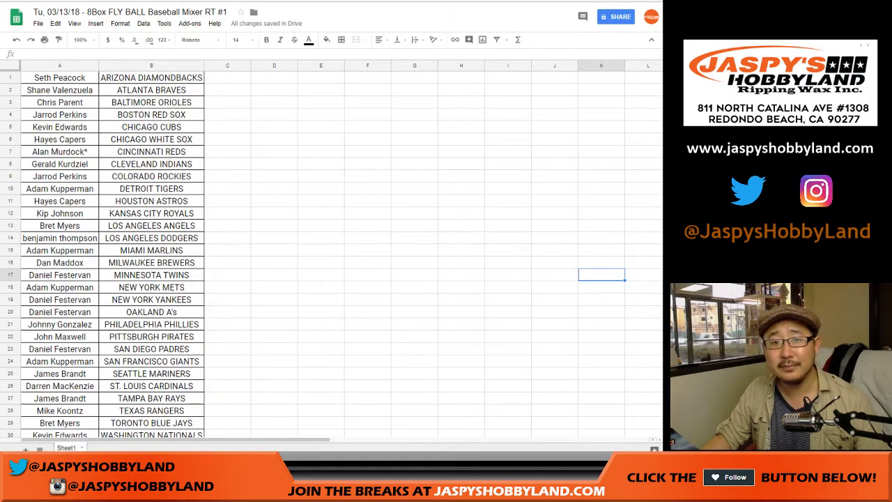